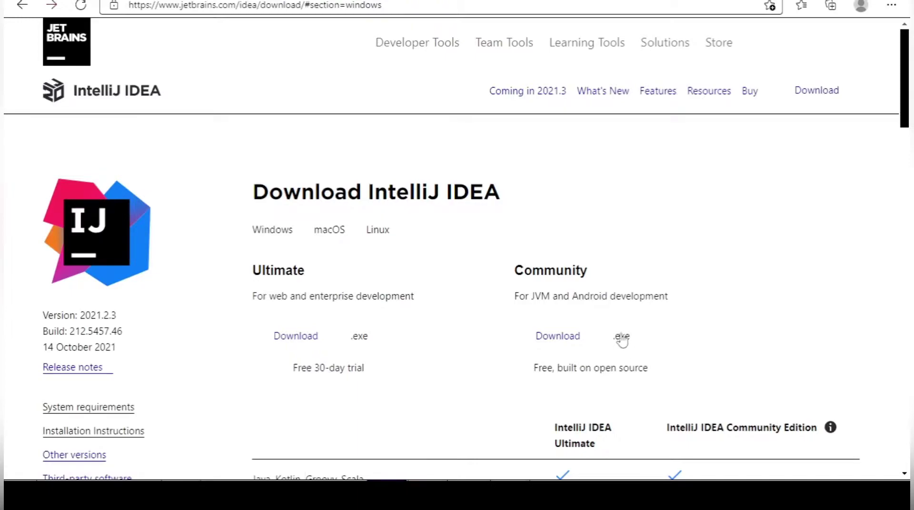
left_click(545, 340)
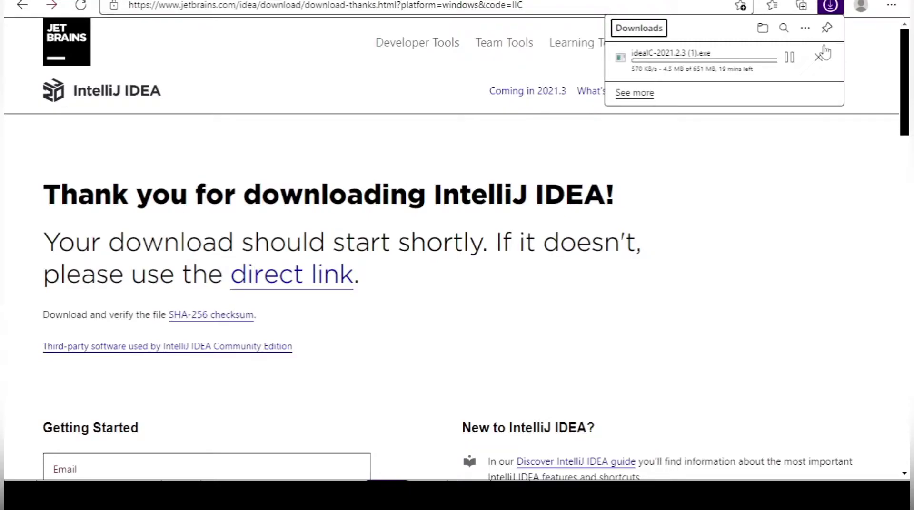
left_click(824, 57)
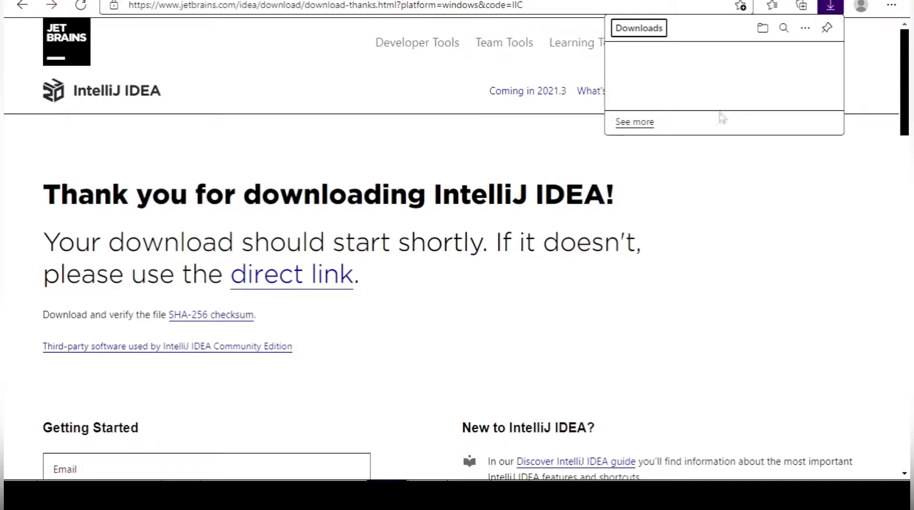
left_click(687, 261)
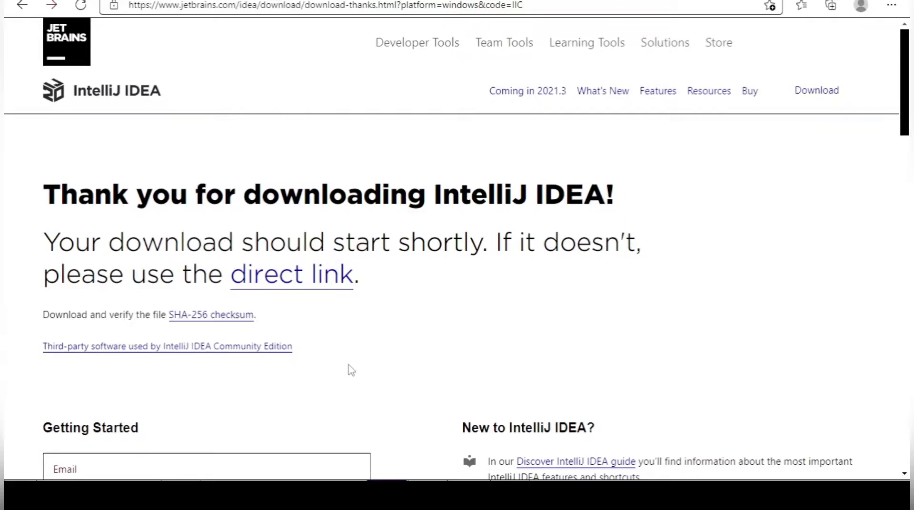
Switch to File Explorer and launch the ideaIC-2021.2.3 installer from the Downloads folder
key("super+d")
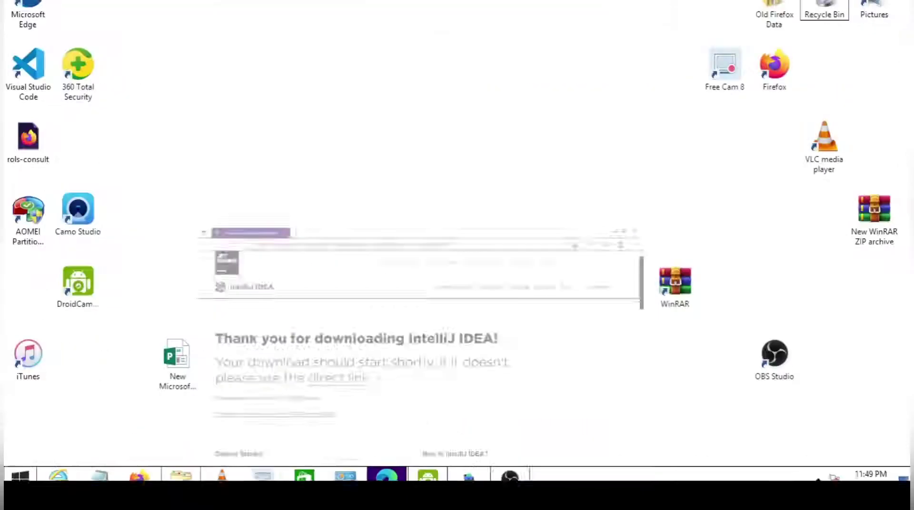
left_click(181, 468)
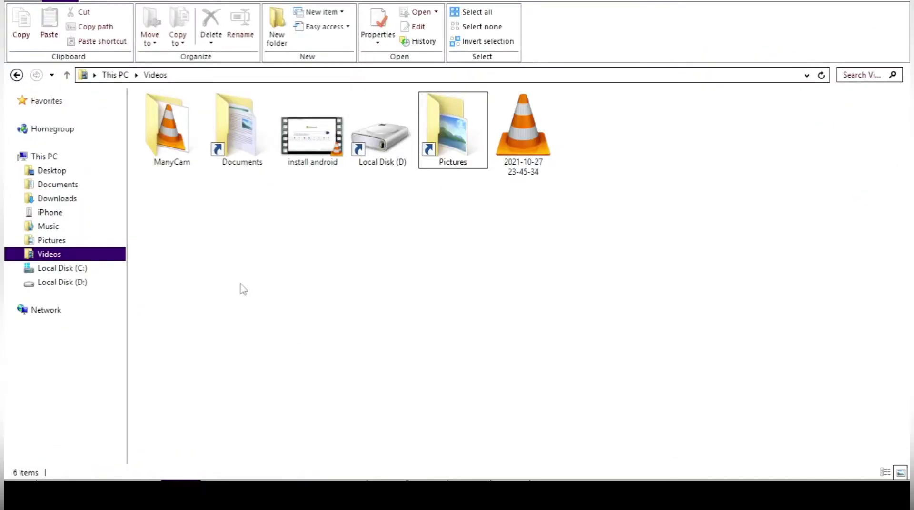
left_click(59, 203)
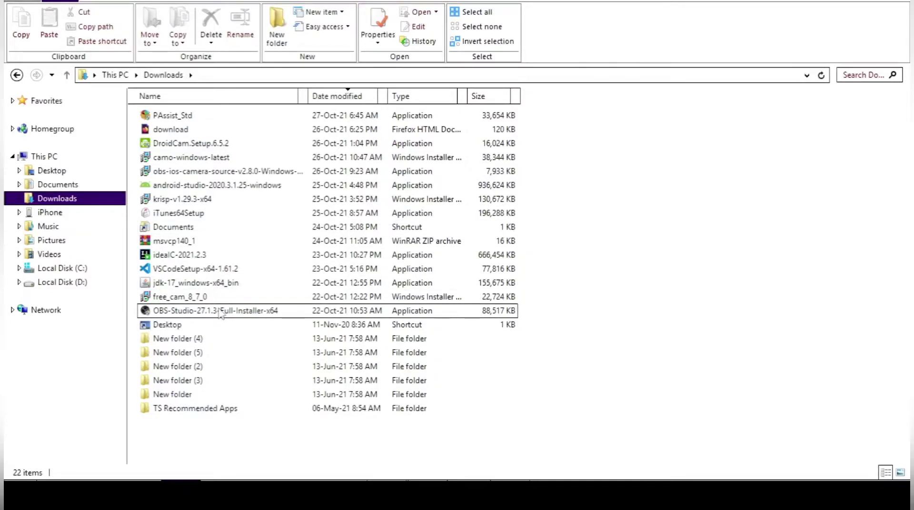
left_click(214, 263)
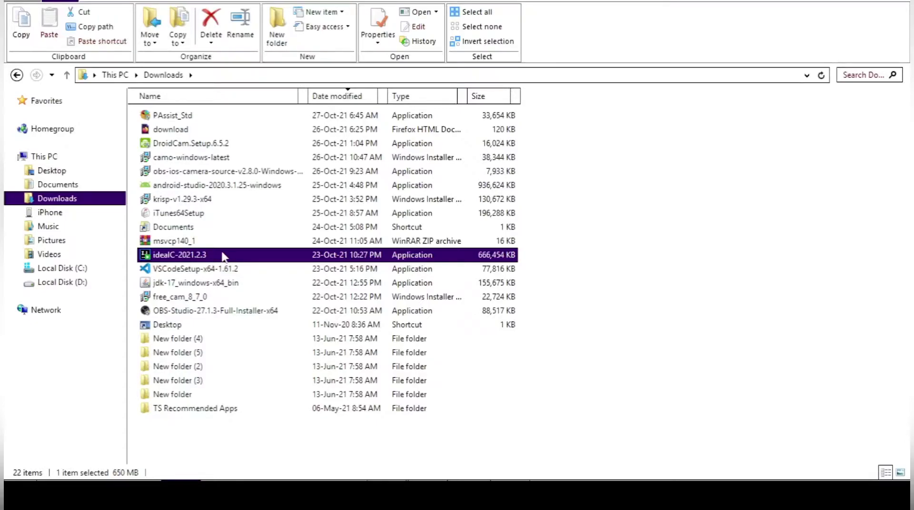
right_click(222, 257)
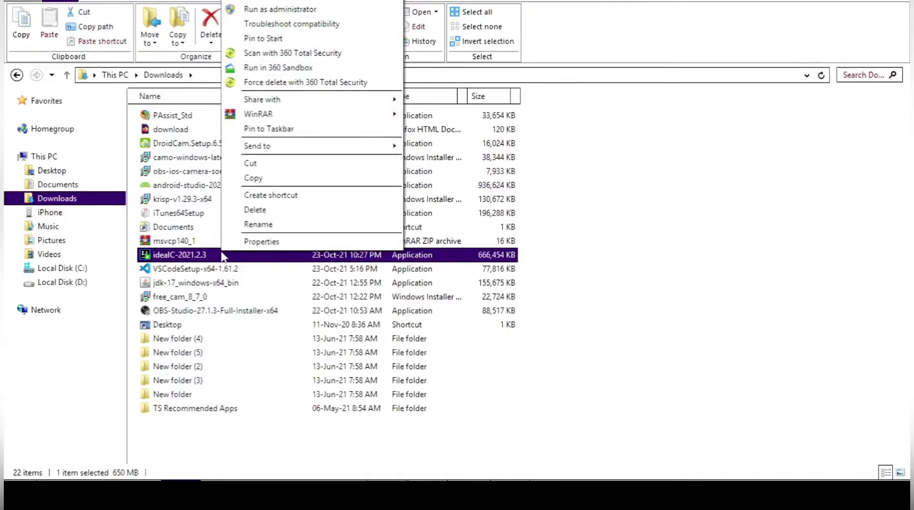
left_click(359, 2)
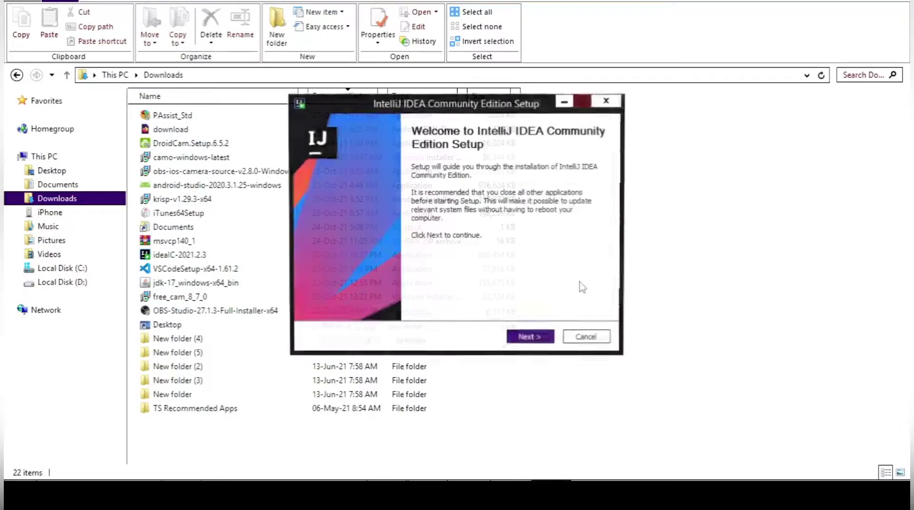
Install IntelliJ IDEA Community Edition in the default folder with the "bin" folder added to the PATH, and finish with a manual reboot
left_click(532, 339)
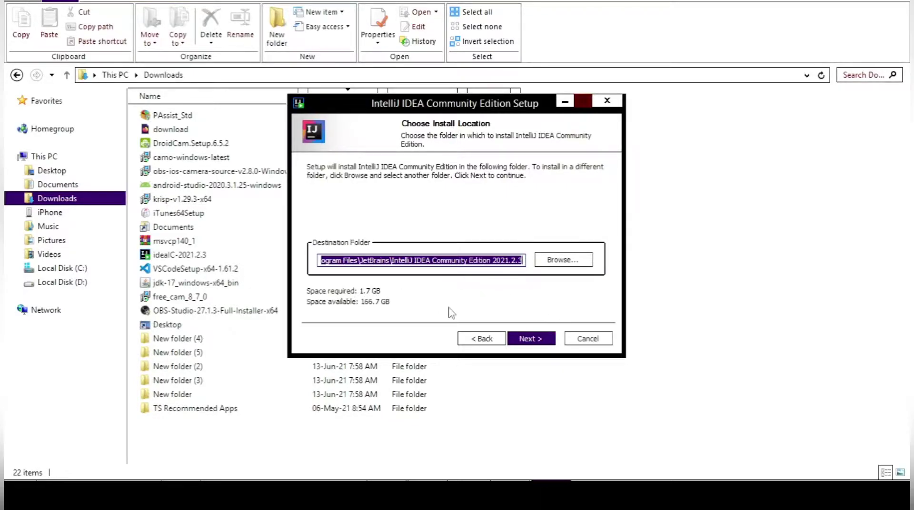
left_click(530, 340)
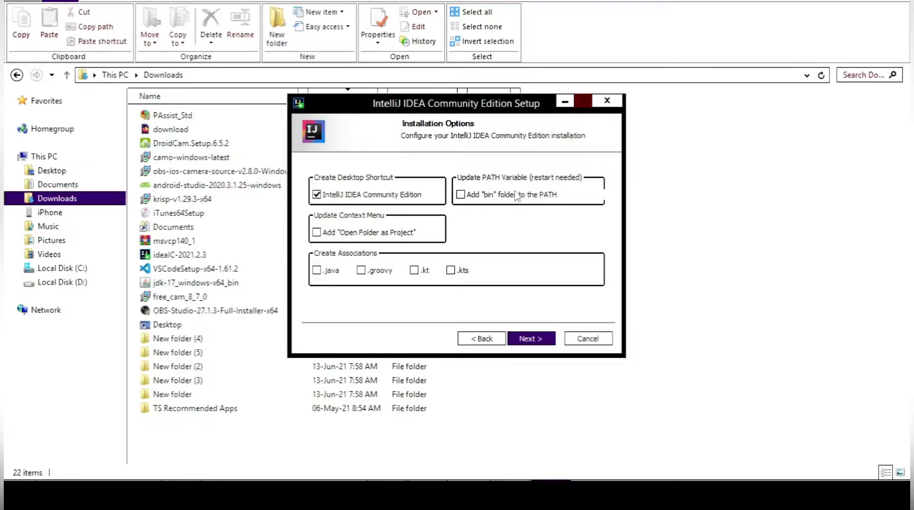
left_click(460, 194)
left_click(533, 341)
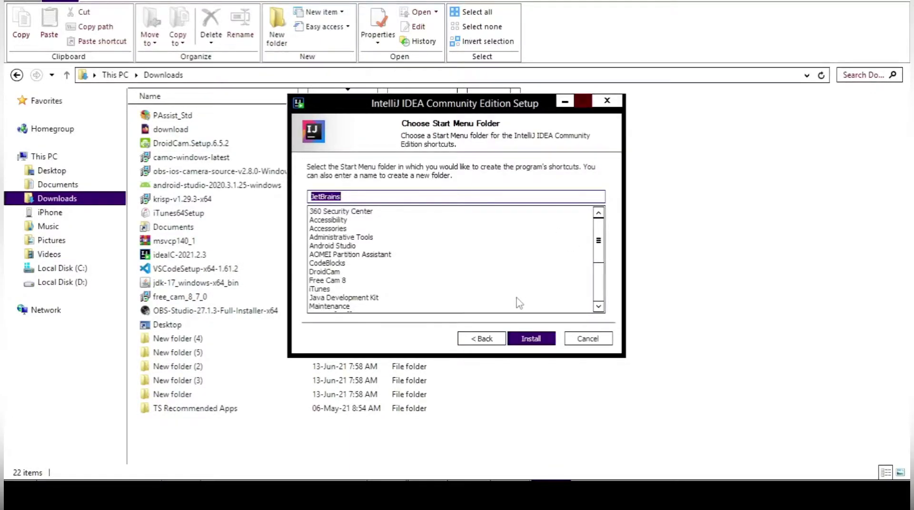
left_click(531, 339)
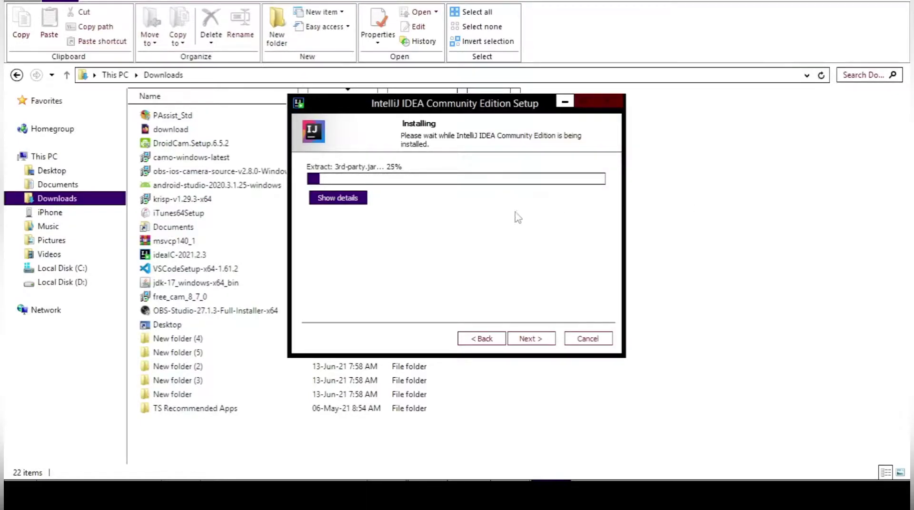
left_click(347, 199)
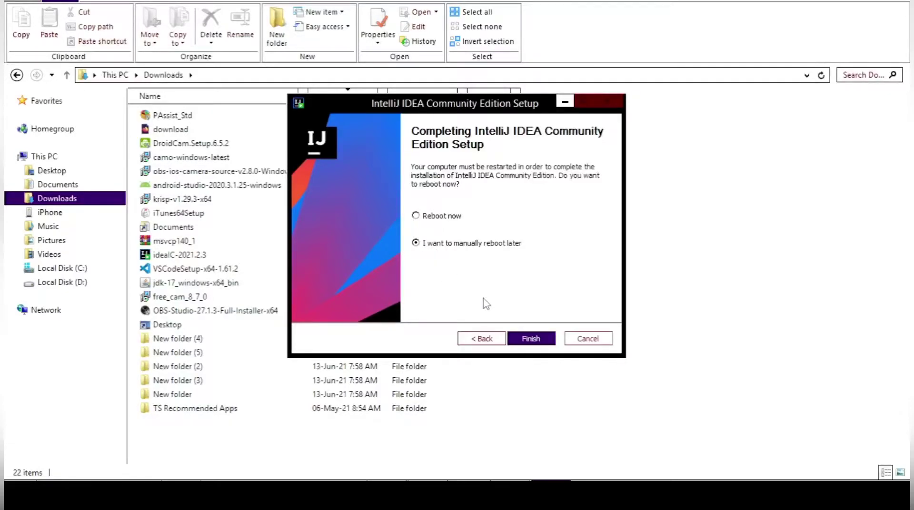
left_click(531, 341)
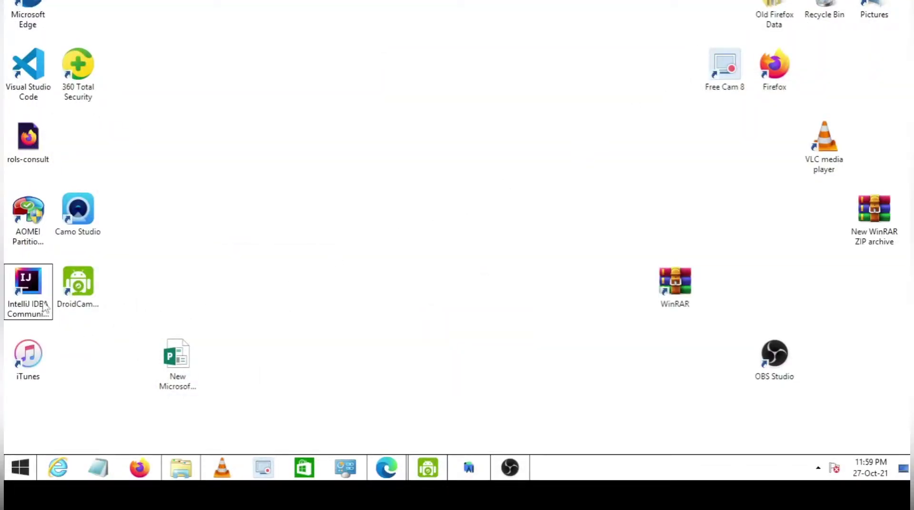
Move the IntelliJ IDEA shortcut to the middle of the desktop and launch it maximized, without importing settings
left_click_drag(38, 307, 418, 244)
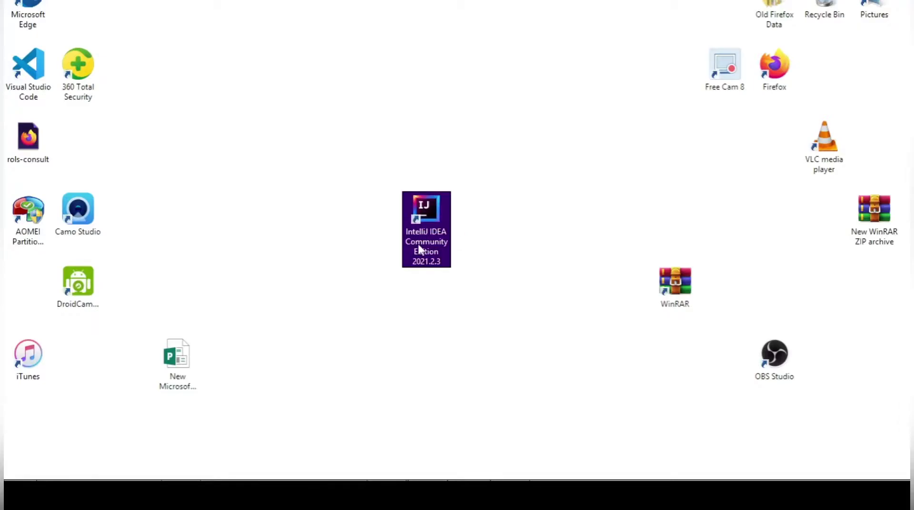
left_click(420, 334)
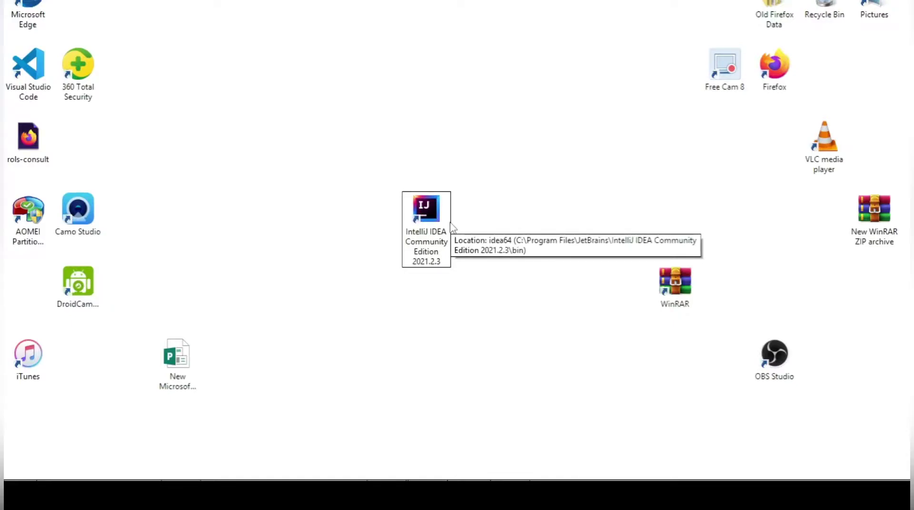
left_click(424, 239)
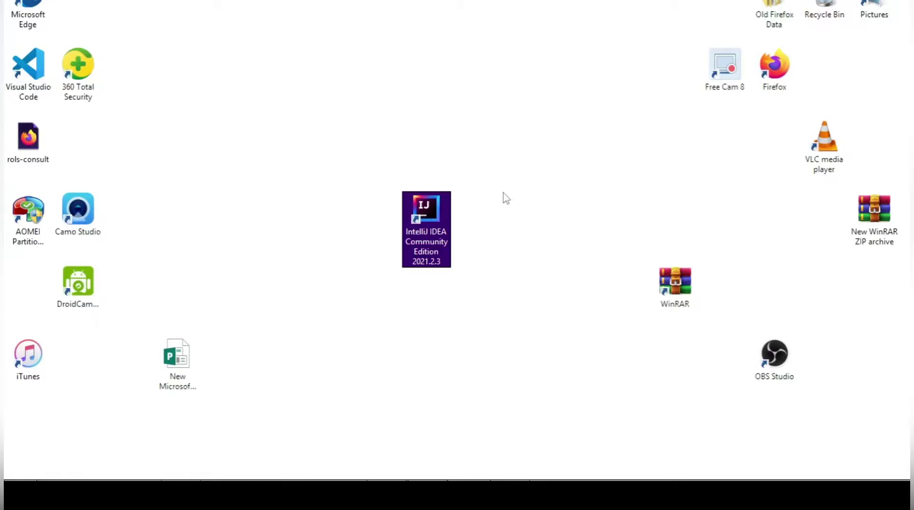
key("Return")
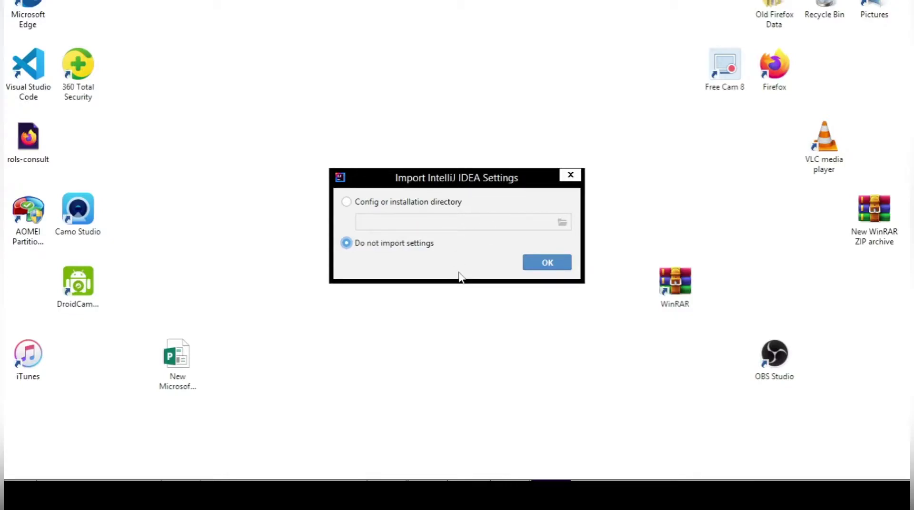
left_click(545, 264)
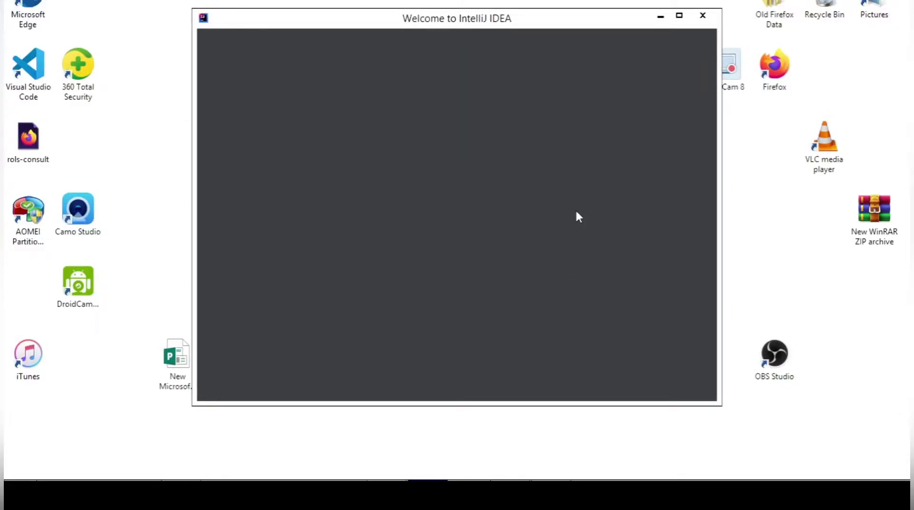
left_click(677, 22)
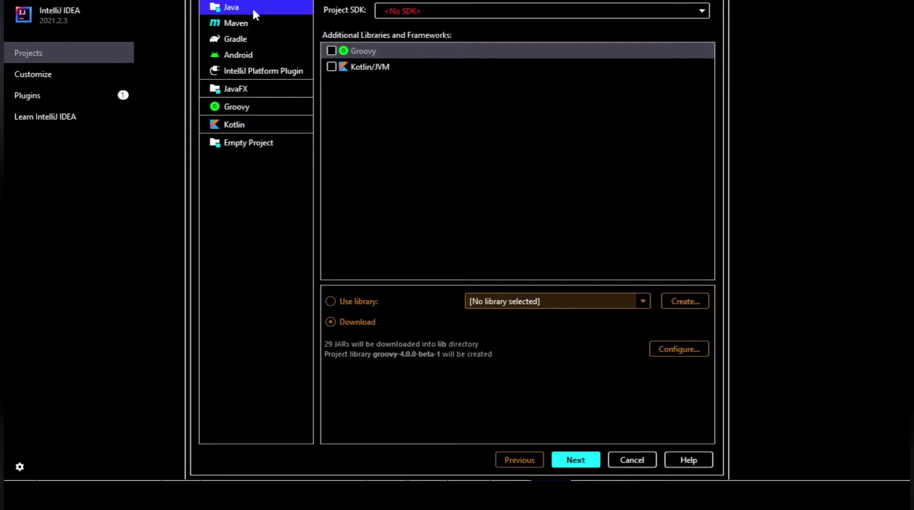
Choose a Java project with the Kotlin/JVM framework, and decline to create it without an SDK
left_click(252, 25)
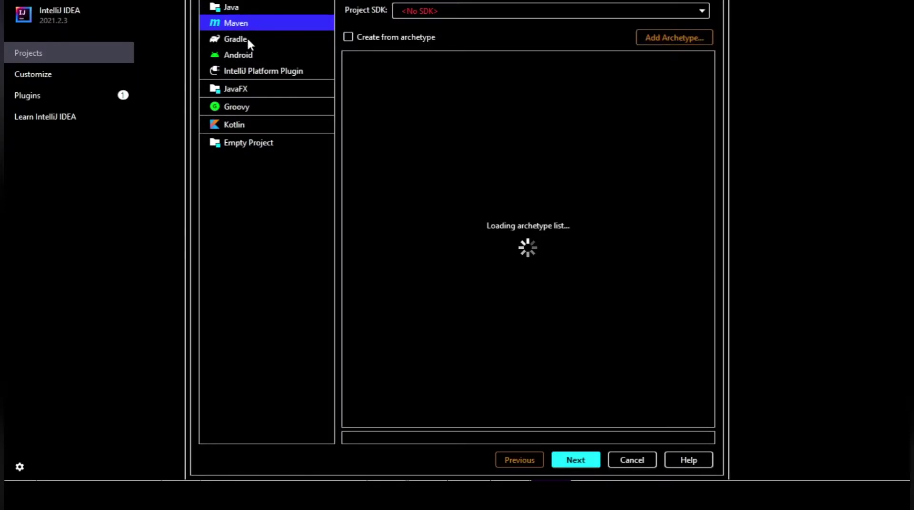
left_click(248, 39)
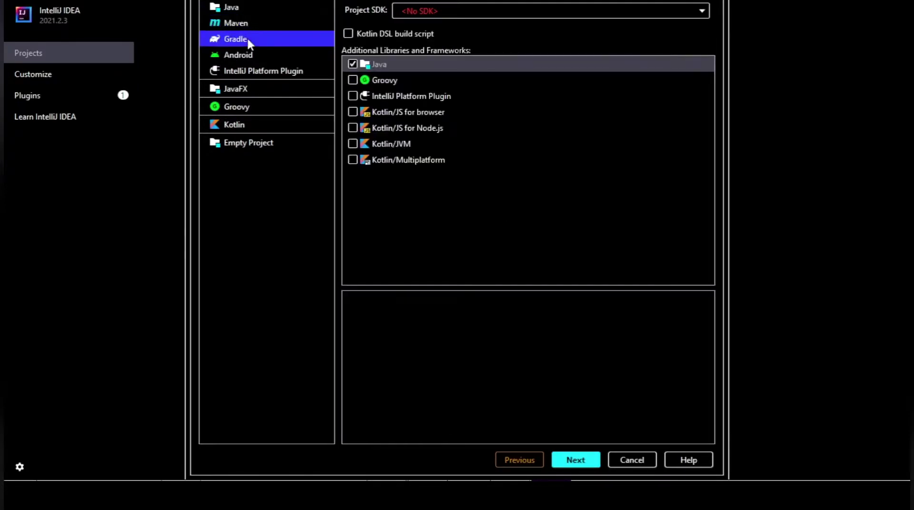
left_click(259, 14)
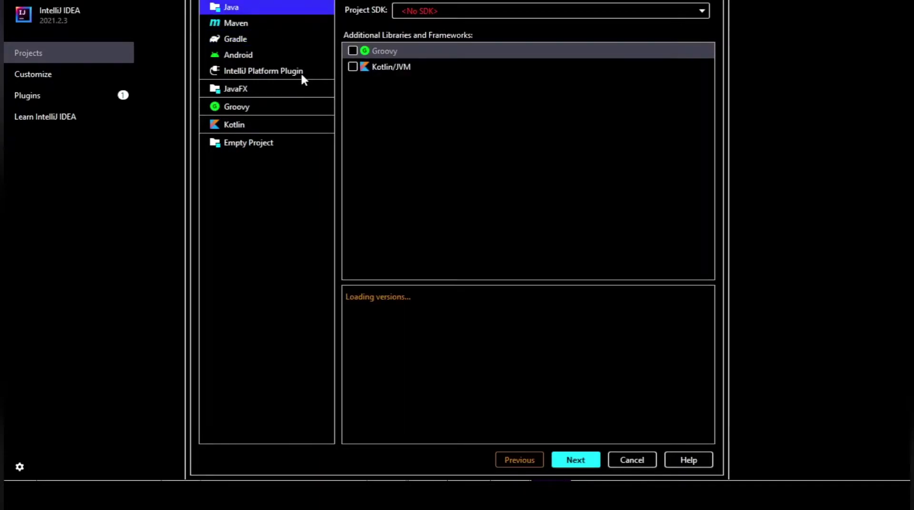
left_click(353, 66)
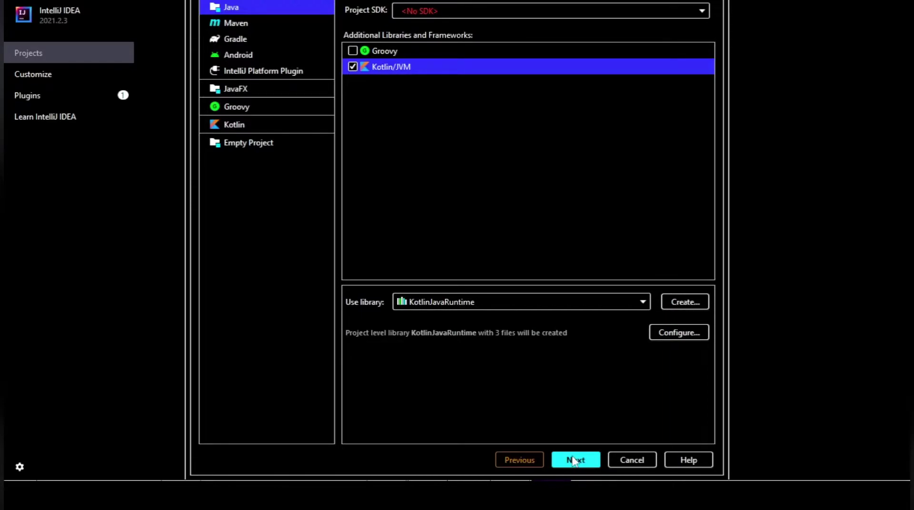
left_click(561, 466)
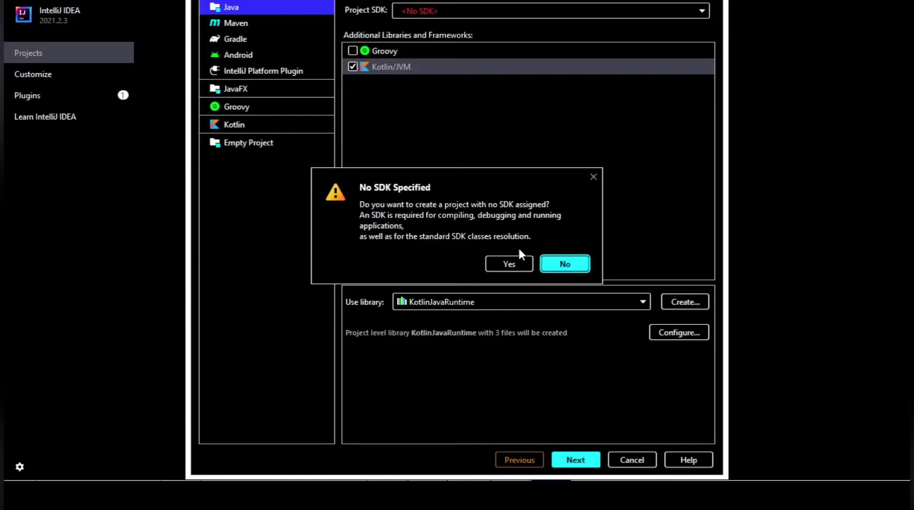
left_click(562, 266)
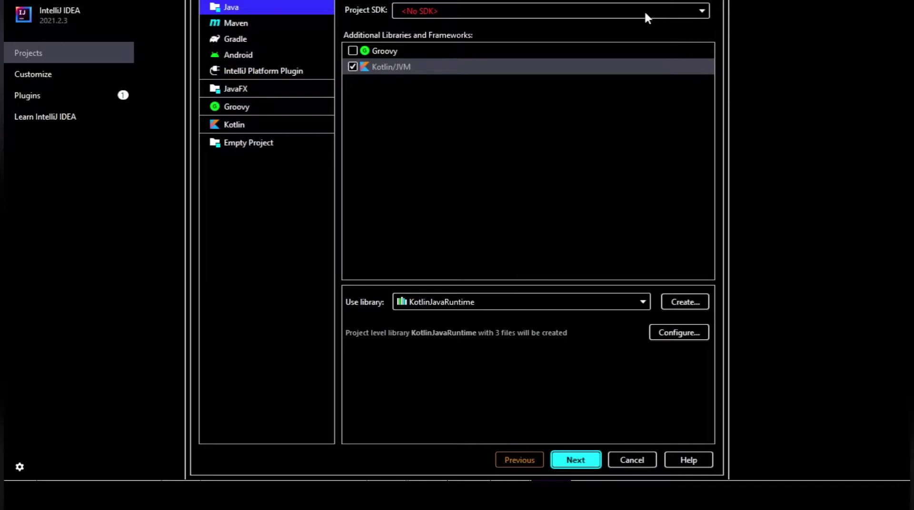
Start adding an existing JDK as the project SDK and look through Program Files, including the JetBrains subfolders, for its home directory
left_click(702, 12)
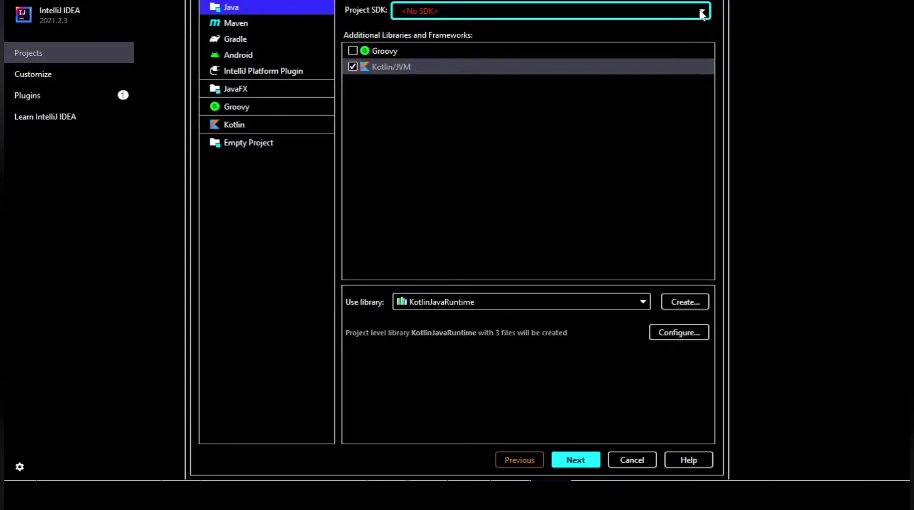
left_click(703, 12)
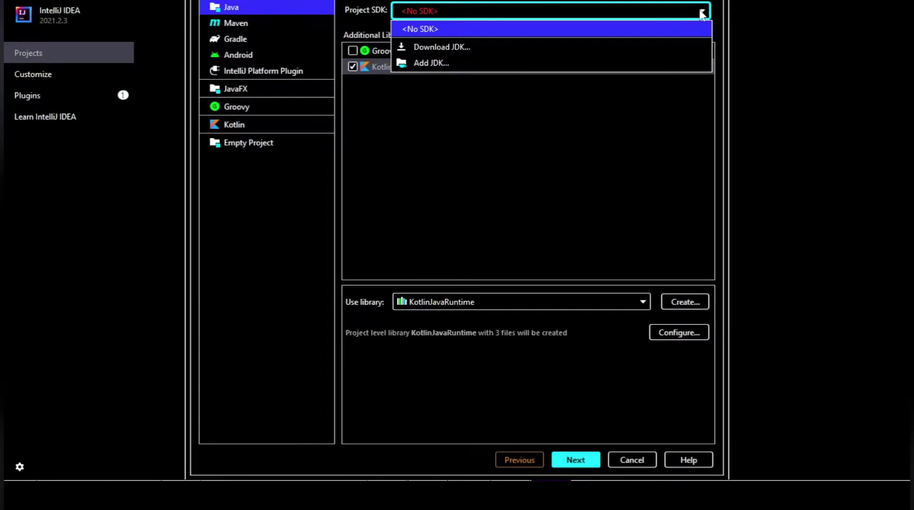
left_click(683, 65)
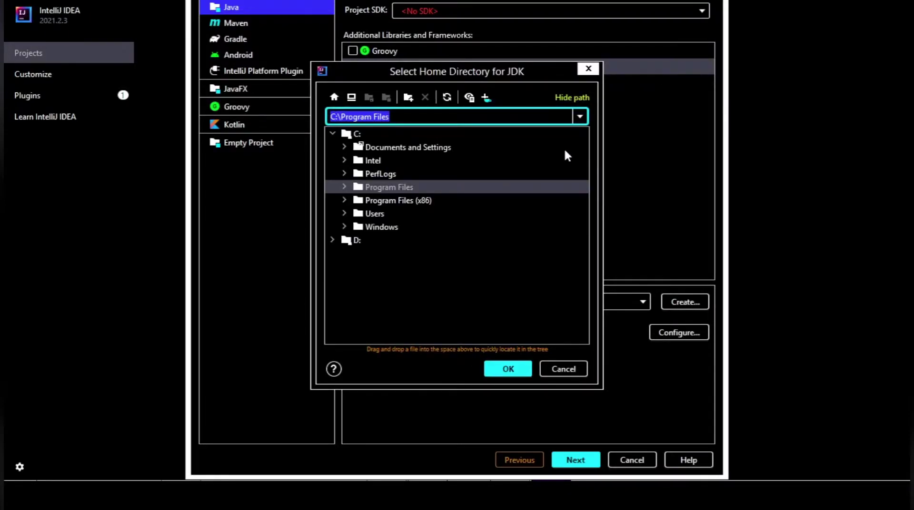
left_click(521, 188)
double_click(521, 188)
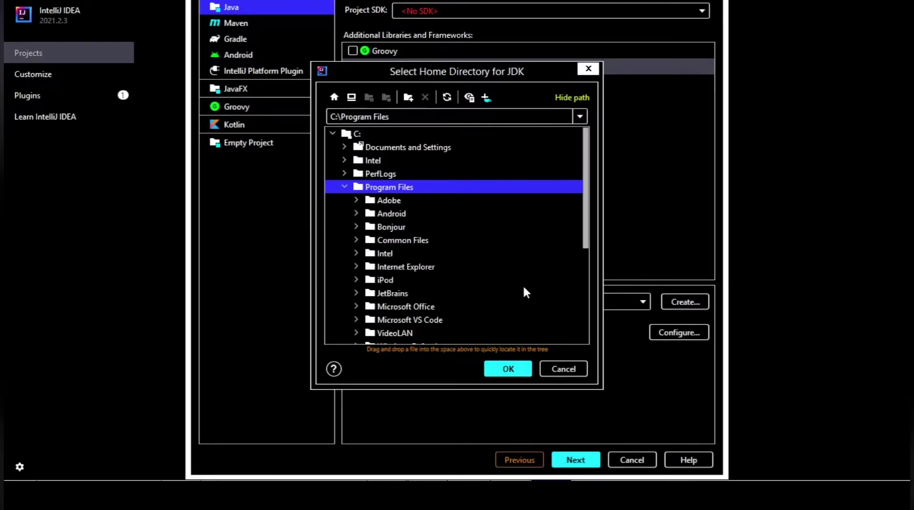
double_click(397, 292)
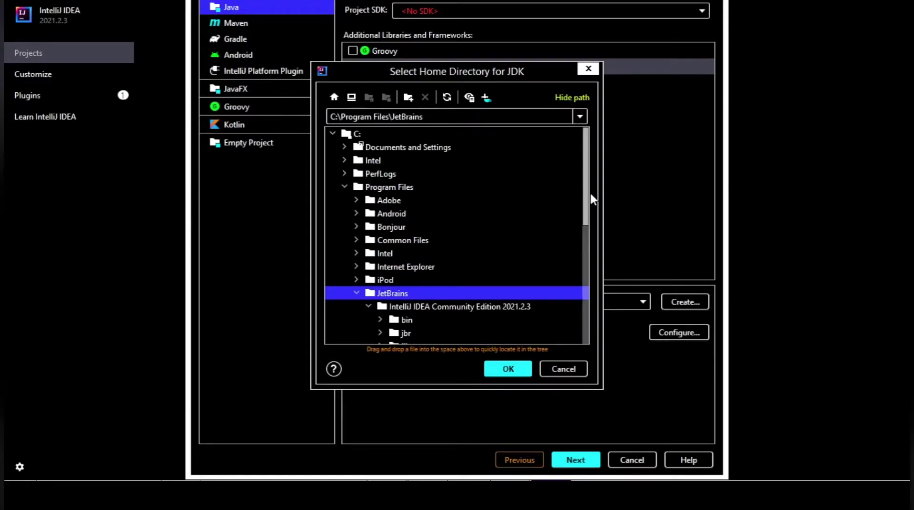
left_click_drag(583, 232, 584, 285)
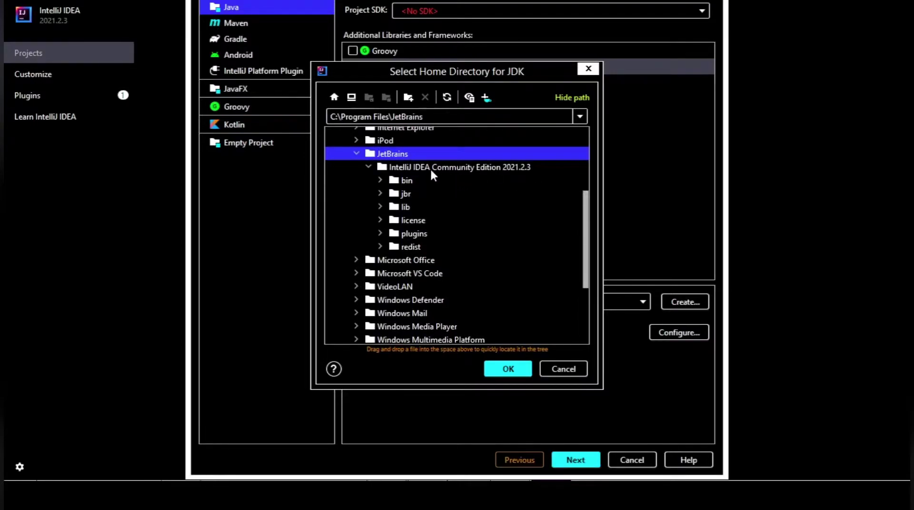
left_click(424, 180)
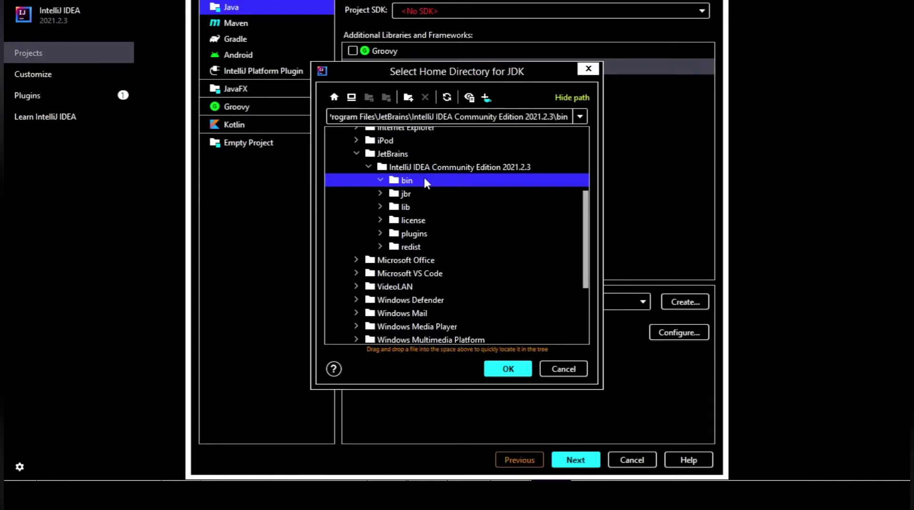
left_click_drag(583, 281, 580, 236)
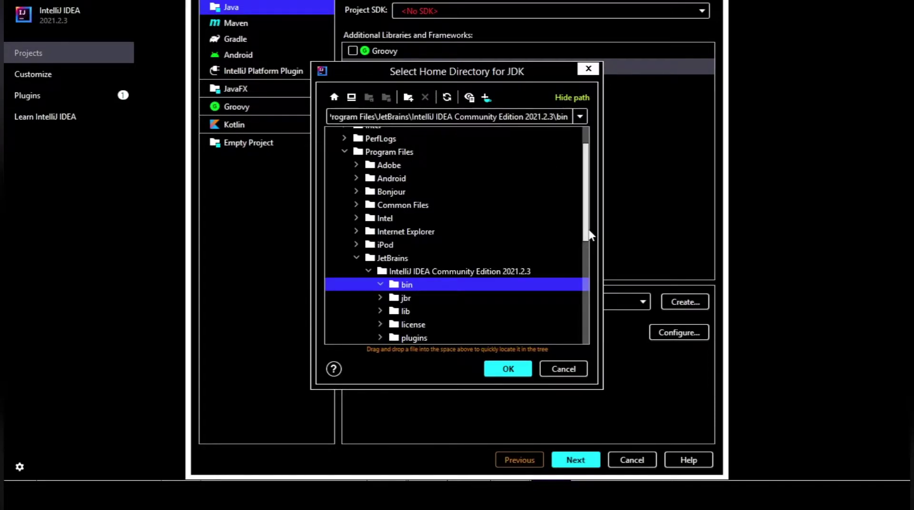
left_click_drag(589, 228, 584, 186)
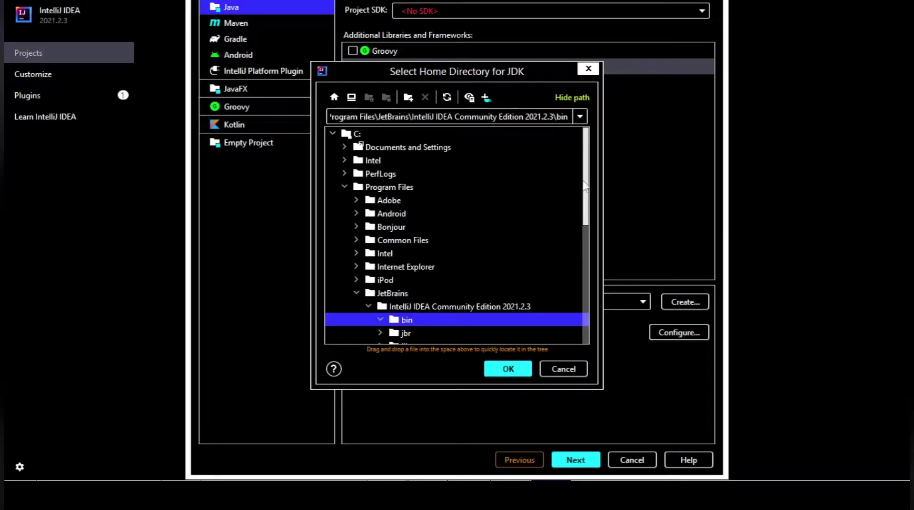
left_click(388, 189)
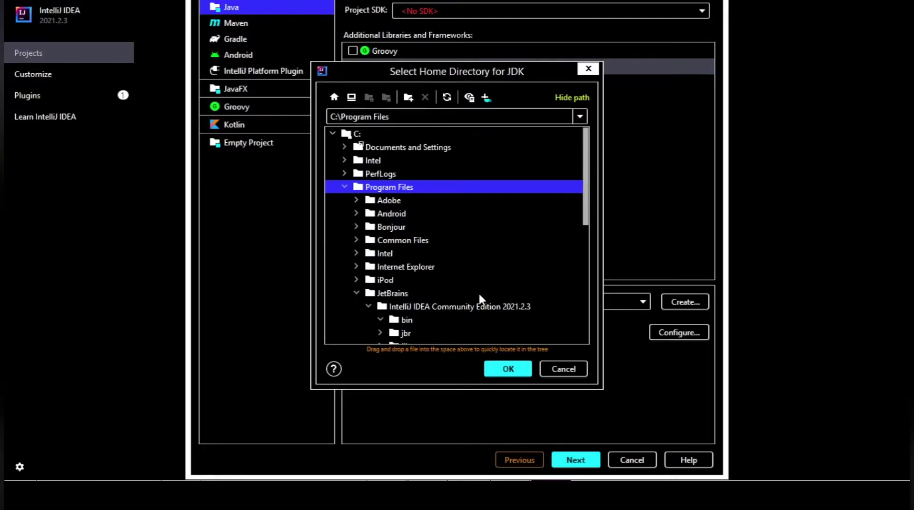
left_click(398, 296)
double_click(399, 296)
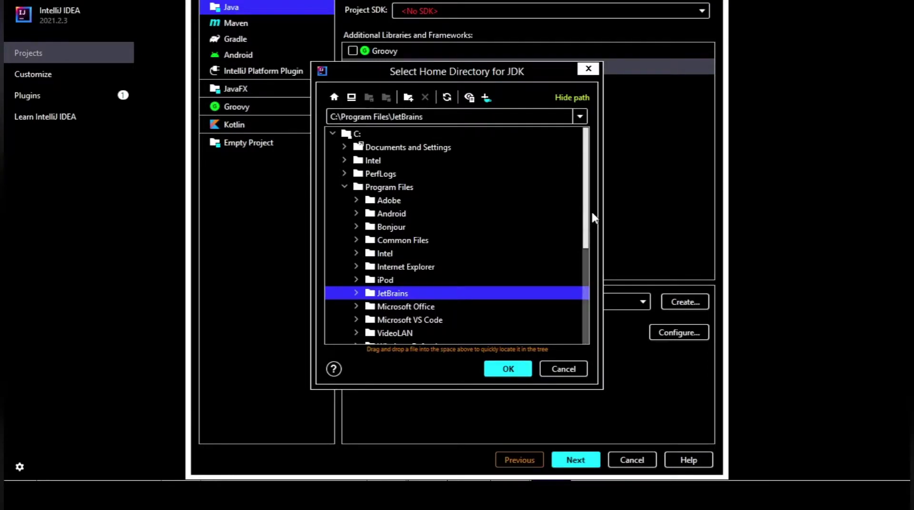
left_click_drag(587, 240, 591, 448)
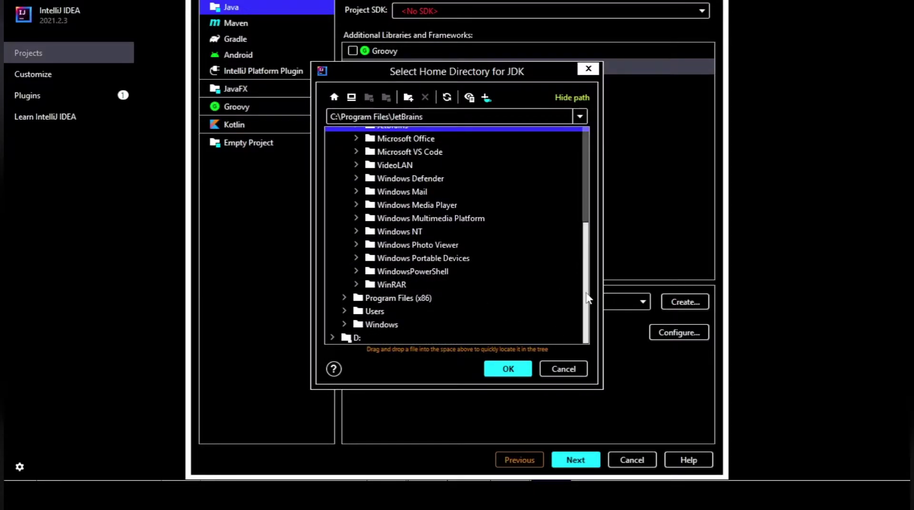
left_click_drag(588, 296, 593, 146)
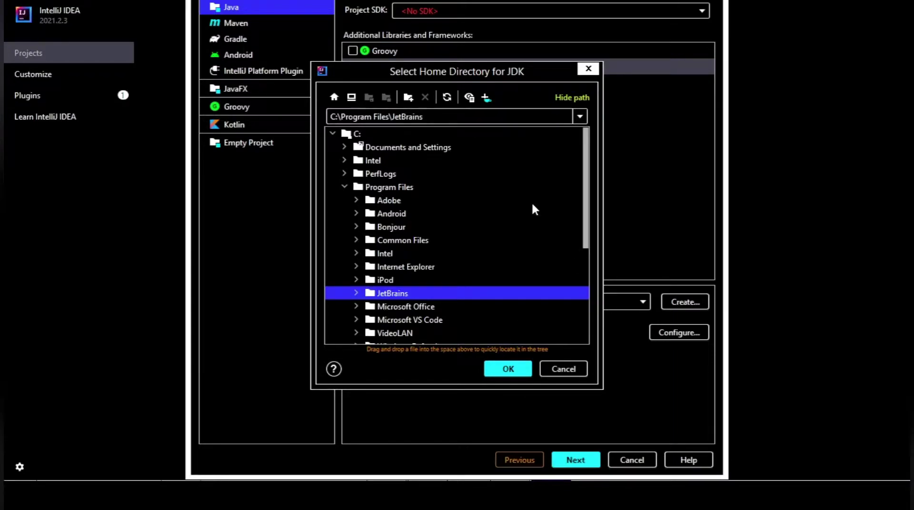
Look for a JDK home directory in Program Files (x86) and the LENOVO user folder, including Application Data, and cancel the selection
double_click(378, 192)
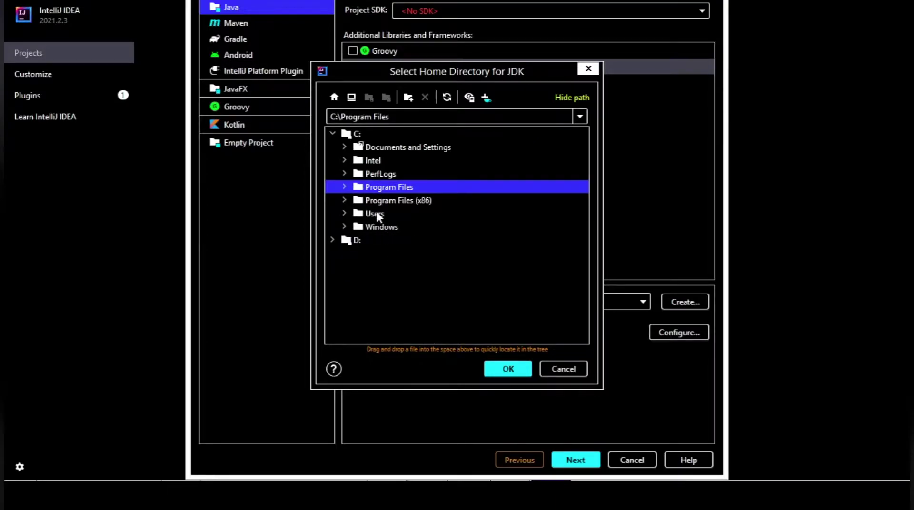
double_click(377, 215)
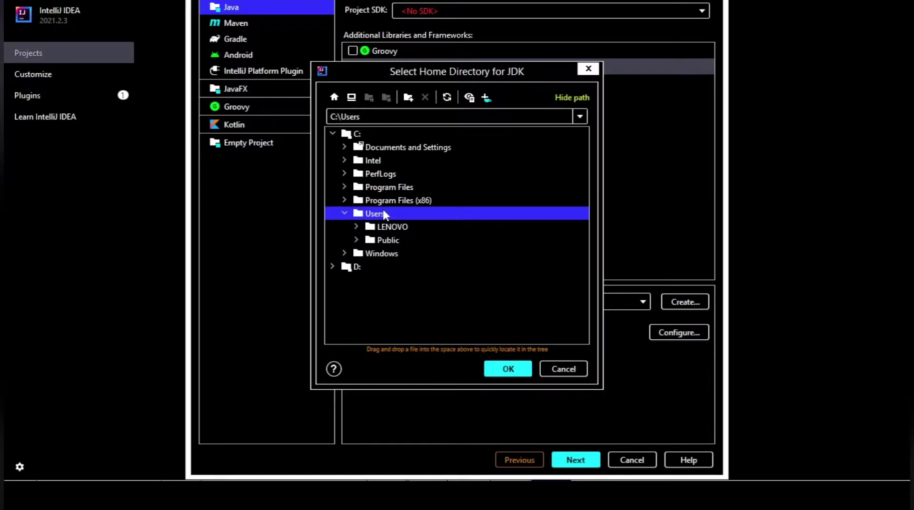
double_click(385, 201)
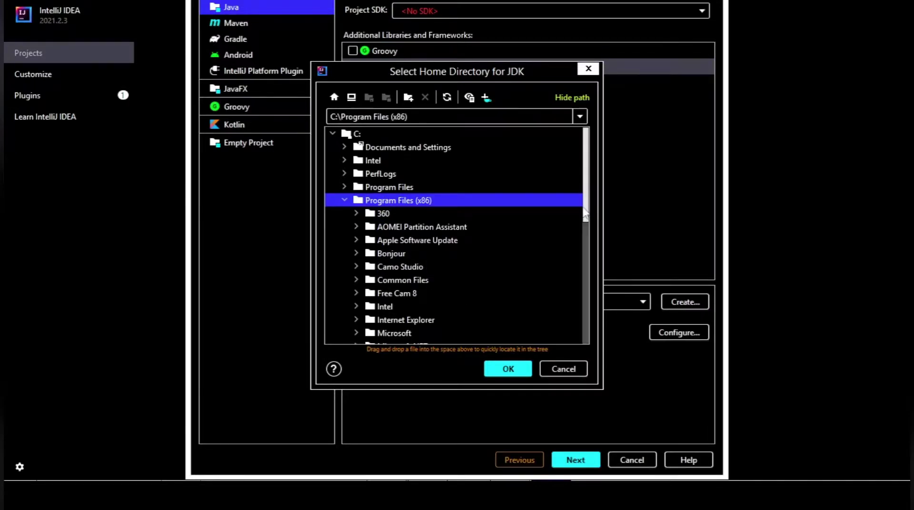
left_click_drag(585, 210, 588, 139)
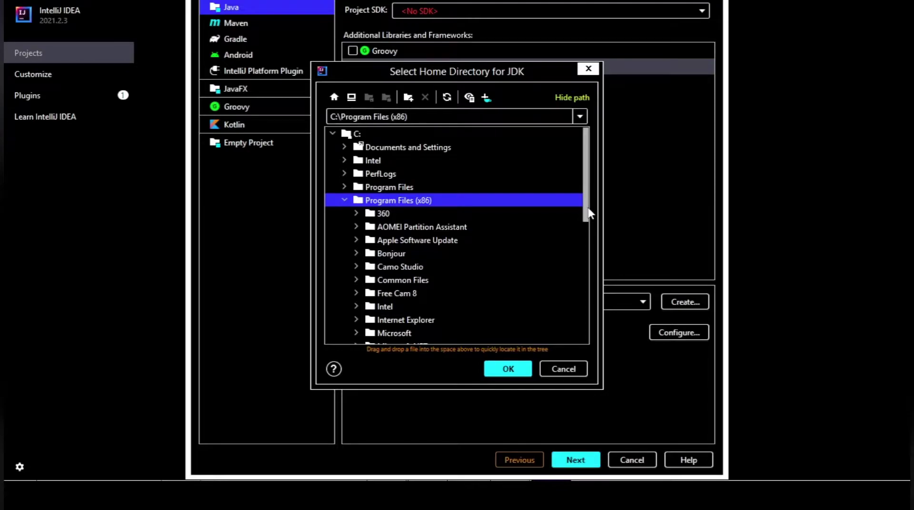
left_click_drag(587, 215, 588, 355)
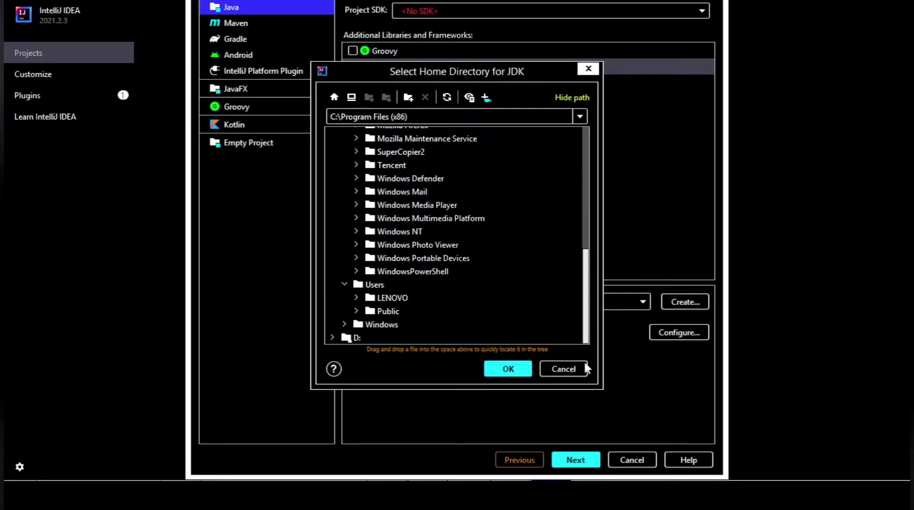
double_click(390, 298)
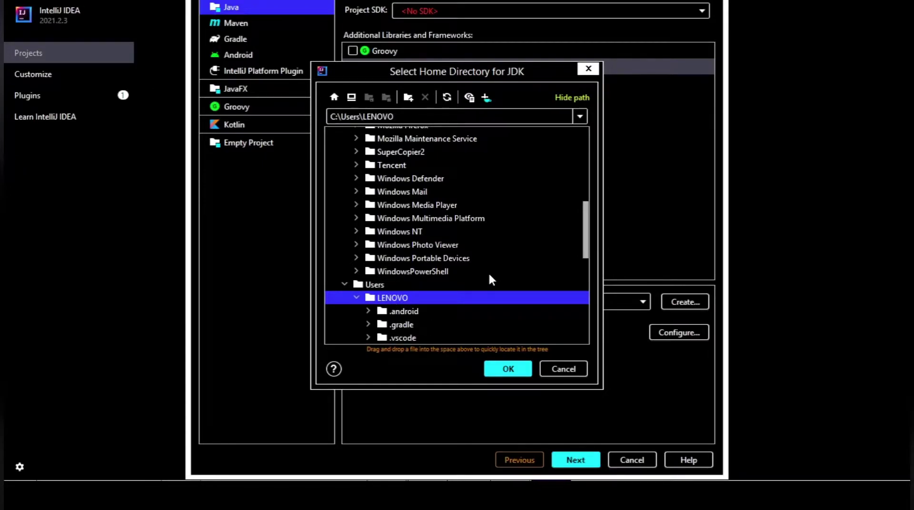
left_click_drag(586, 249, 583, 320)
scroll(580, 308, "up", 3)
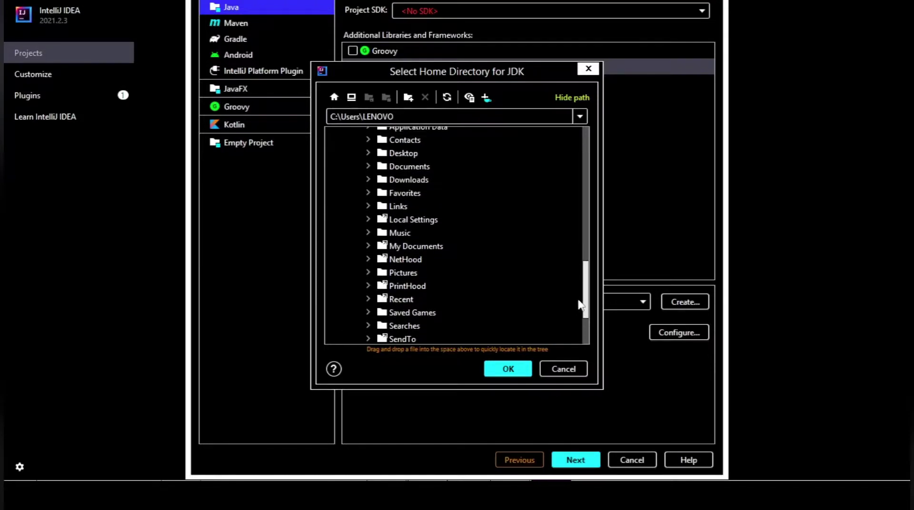
left_click(576, 289)
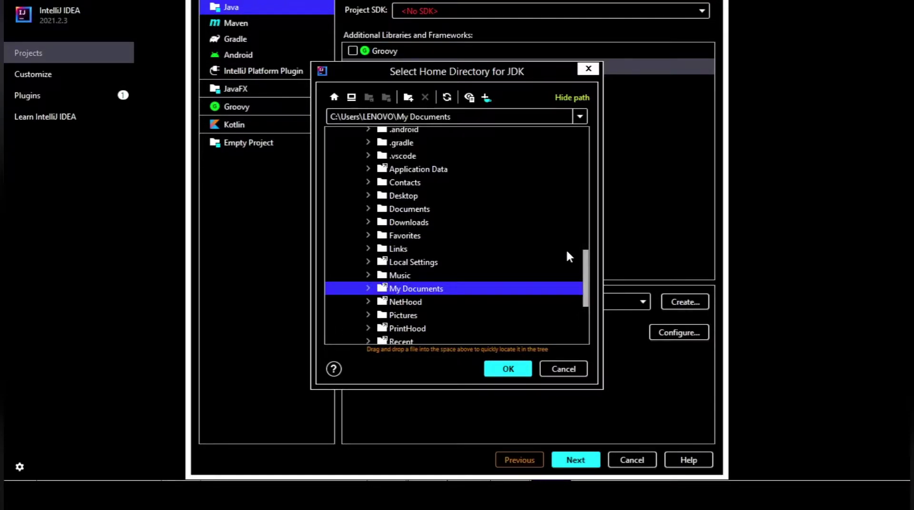
double_click(439, 170)
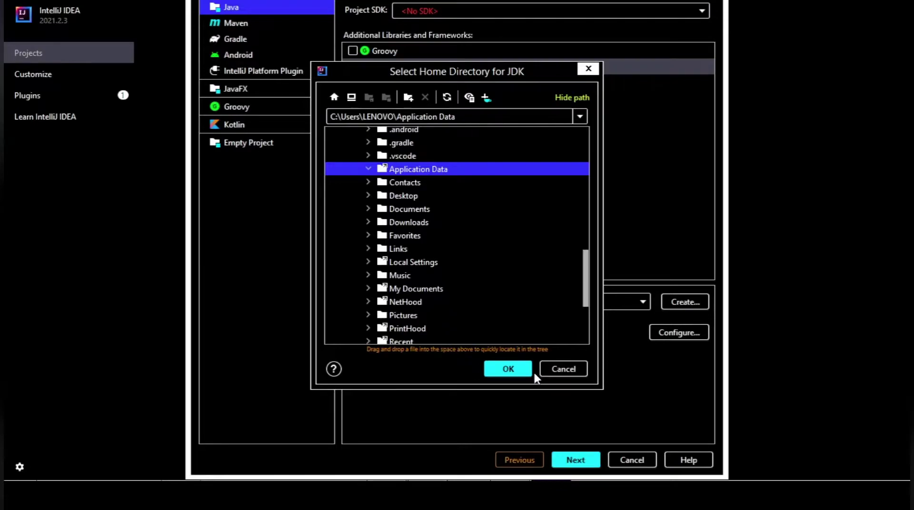
left_click(564, 372)
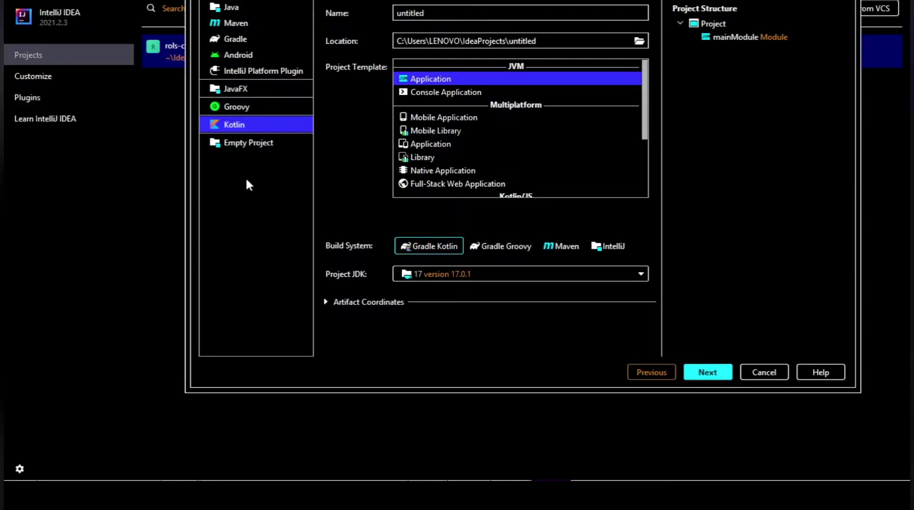
Choose a Java project and add C:\Program Files\Java\jdk-17.0.1 as its project SDK
left_click(233, 7)
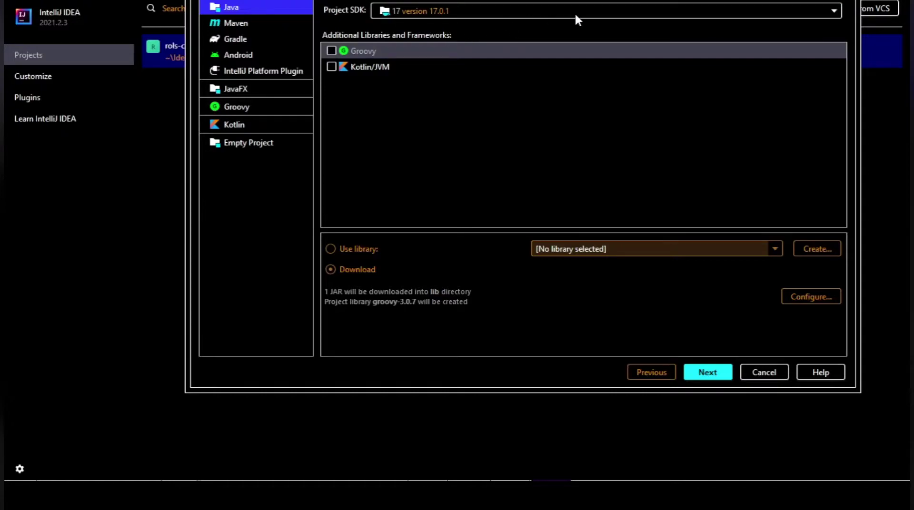
left_click(834, 13)
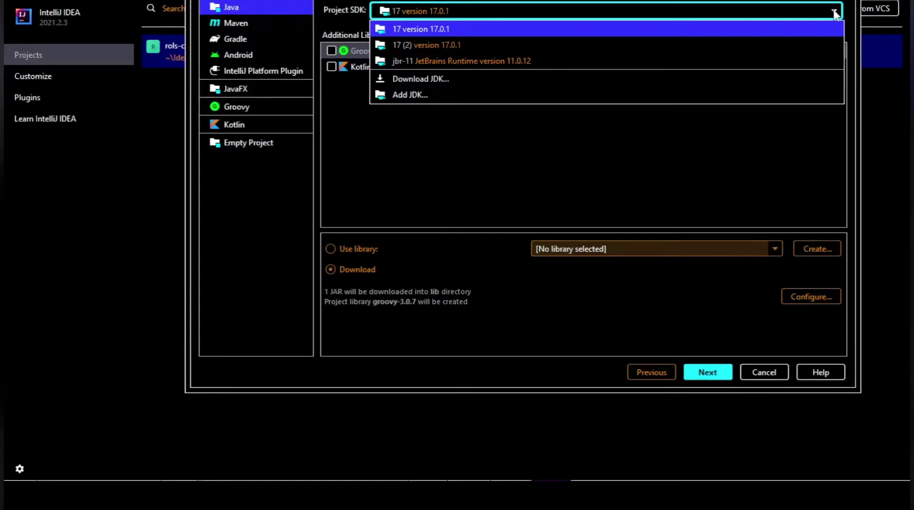
left_click(795, 96)
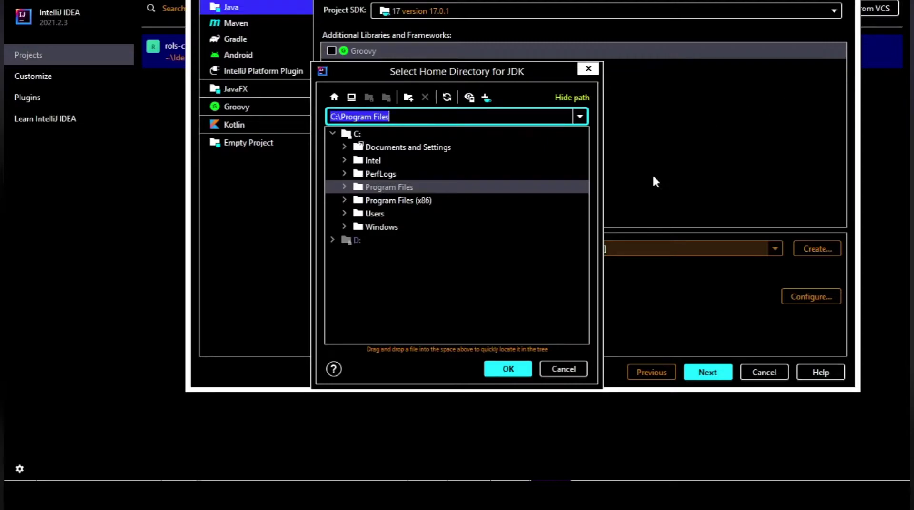
double_click(398, 186)
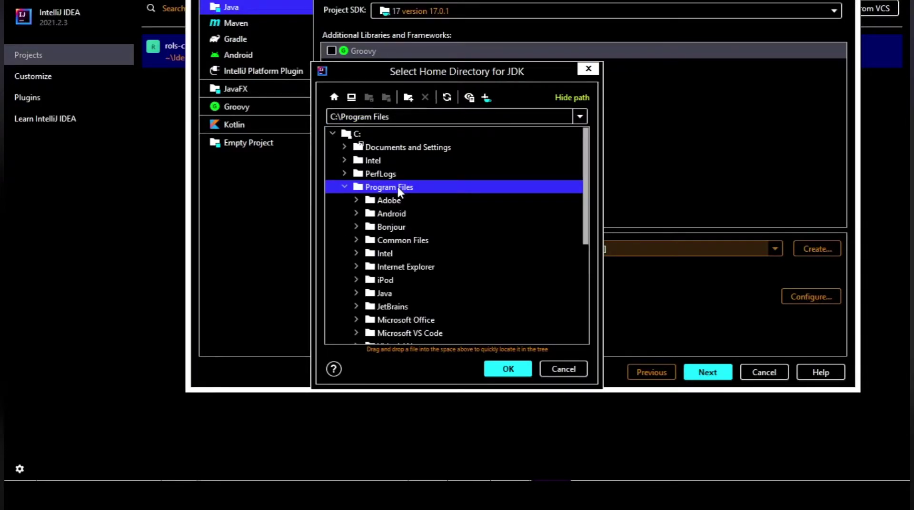
double_click(383, 292)
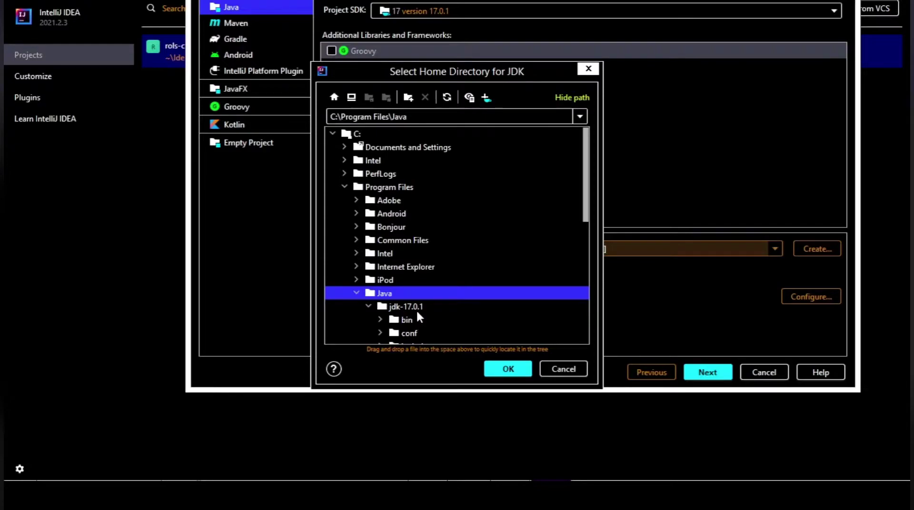
left_click(404, 309)
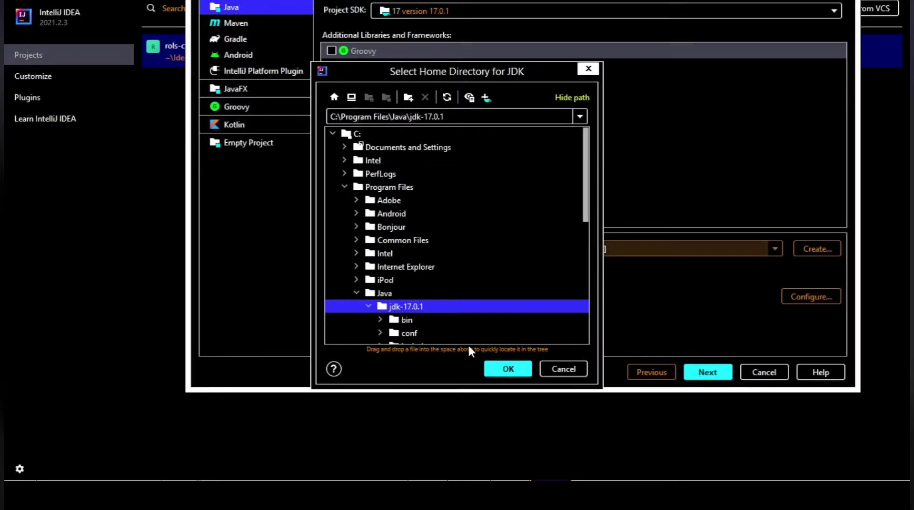
left_click(508, 371)
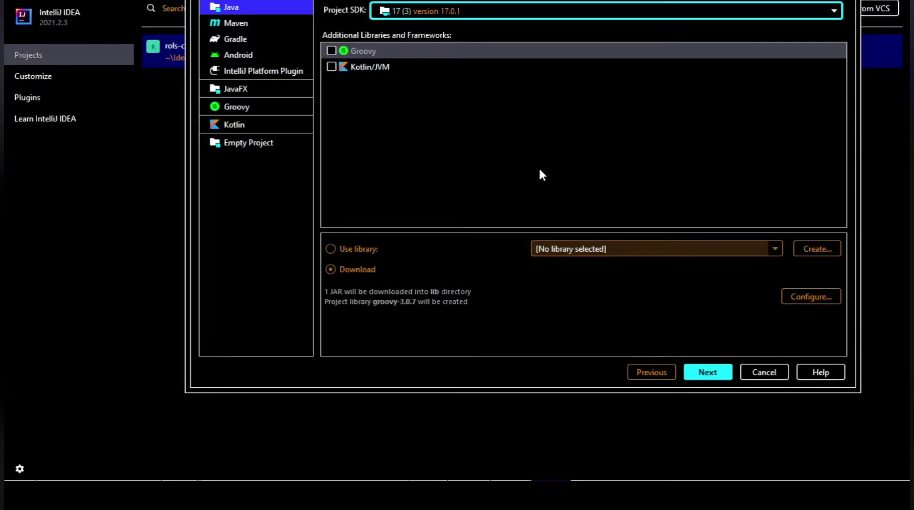
left_click(288, 43)
left_click(250, 23)
left_click(250, 34)
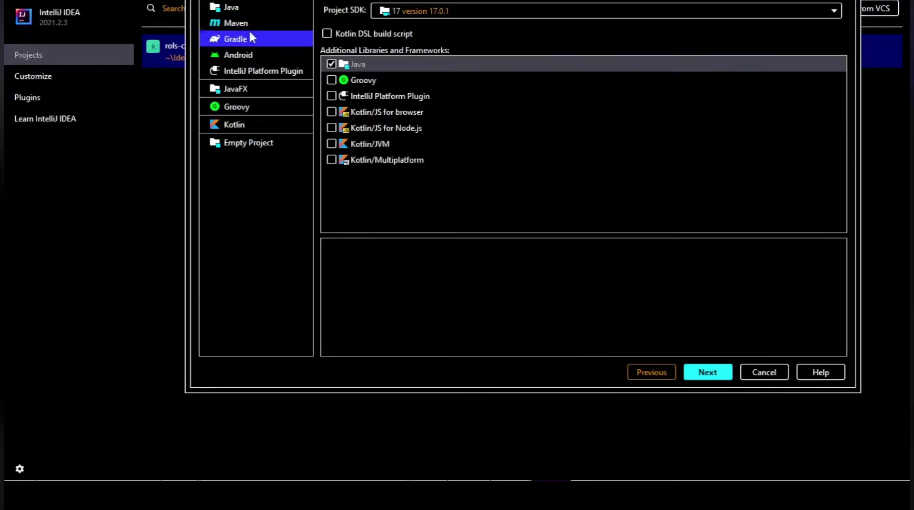
Configure a Kotlin project with the IntelliJ build system and the Console Application template, and begin its name with "rol"
left_click(244, 125)
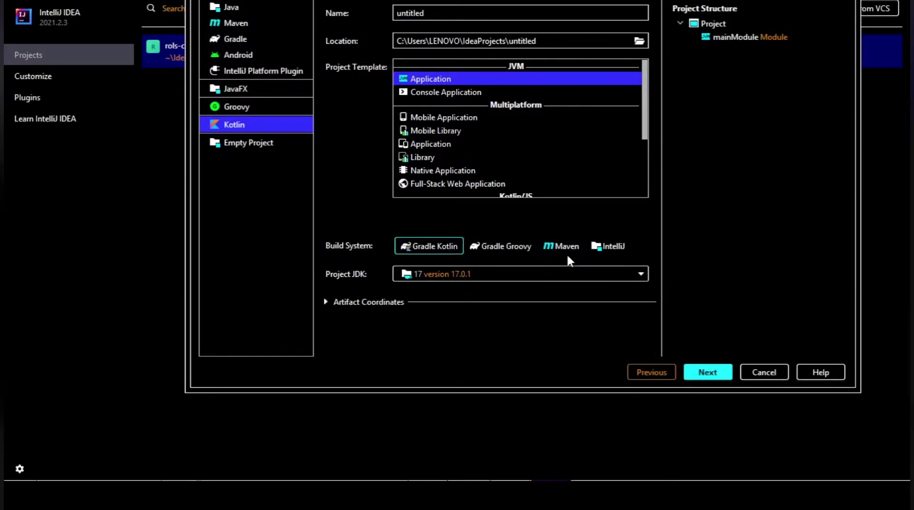
left_click(602, 252)
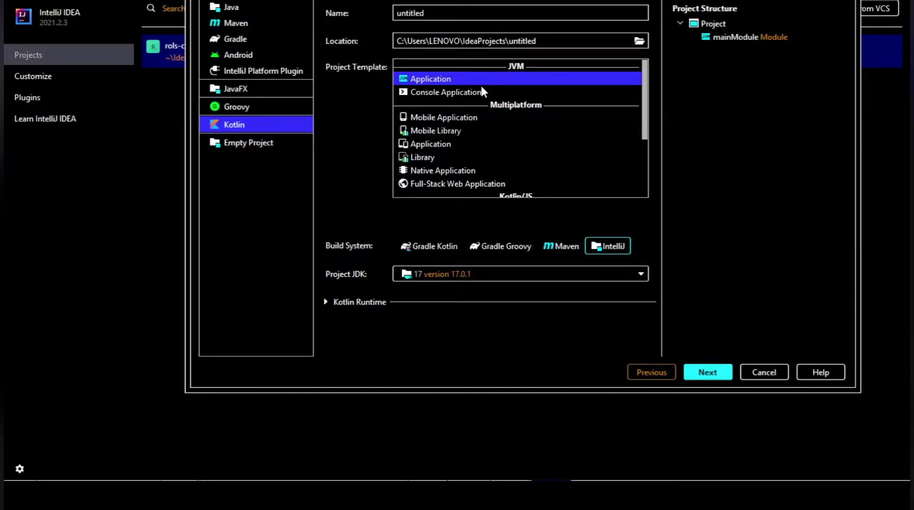
left_click(449, 93)
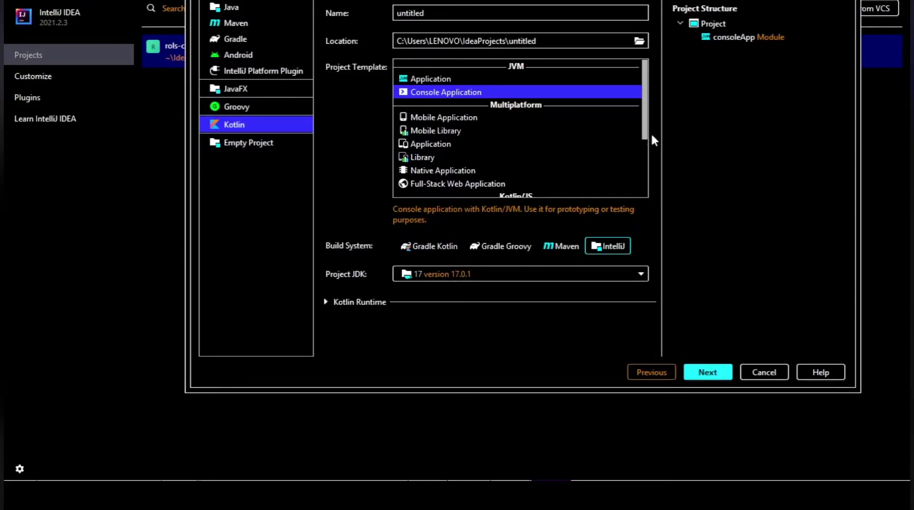
left_click_drag(645, 136, 646, 170)
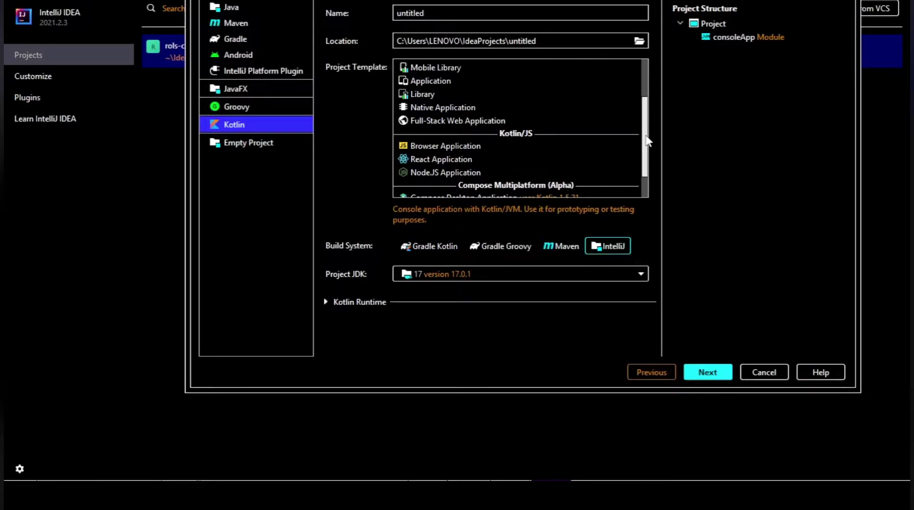
scroll(648, 140, "up", 3)
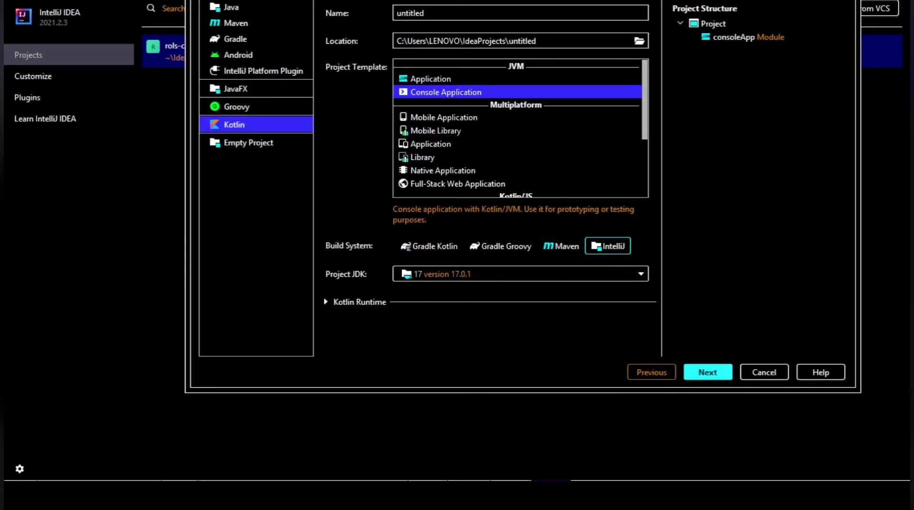
left_click(430, 6)
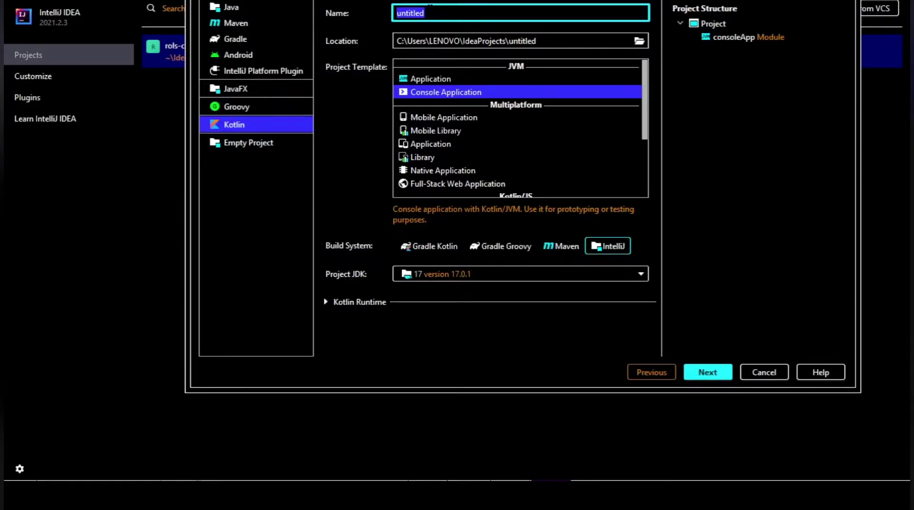
type("rol")
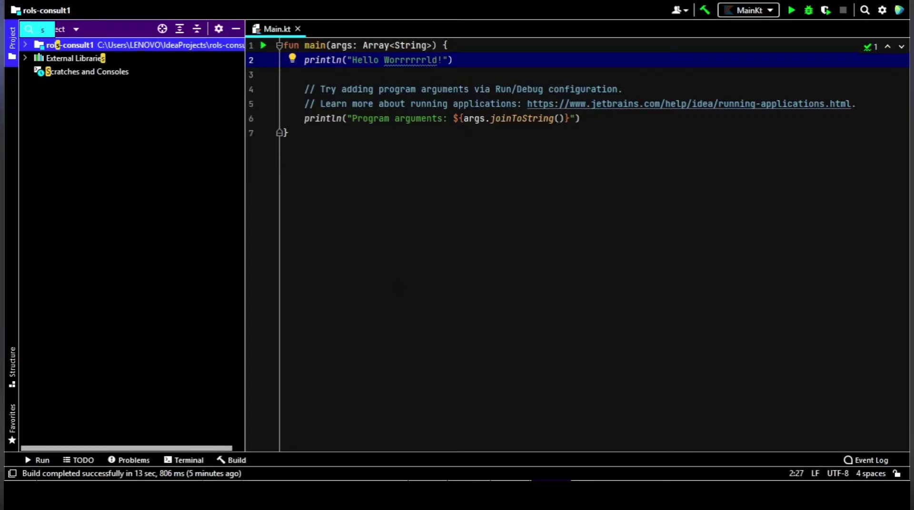
Close the Main.kt file and expand the rols-consult1 project folder
left_click(298, 28)
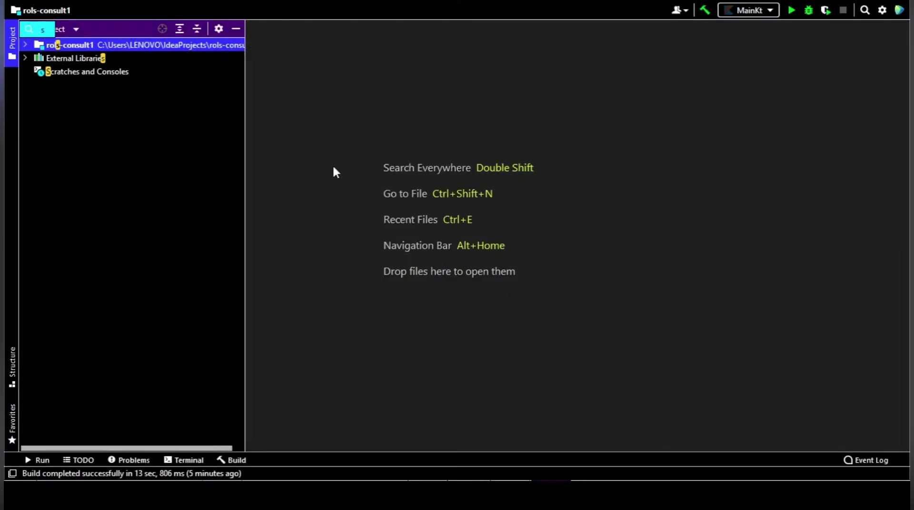
left_click(26, 45)
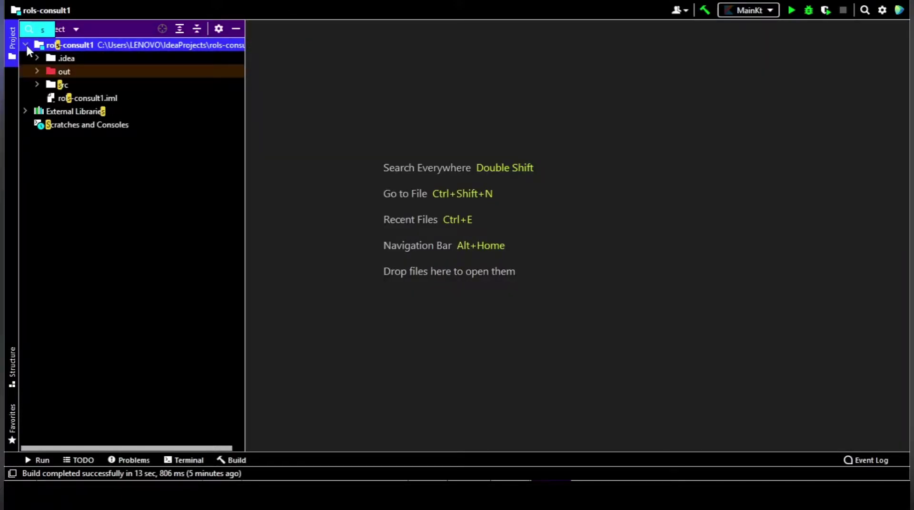